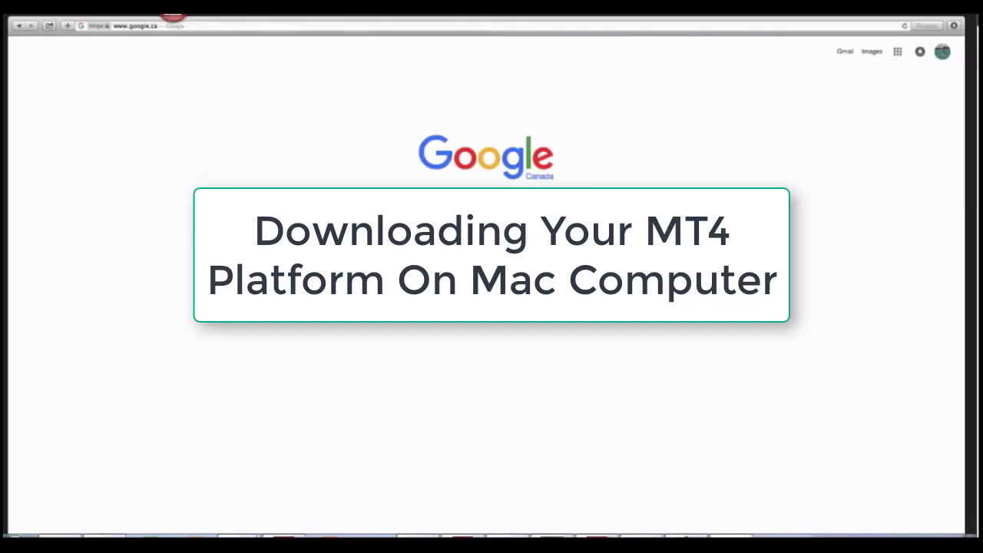
Search Google for 'admiral markets' and open the Admiral Markets website from the top result
{"action": "type", "text": "admir"}
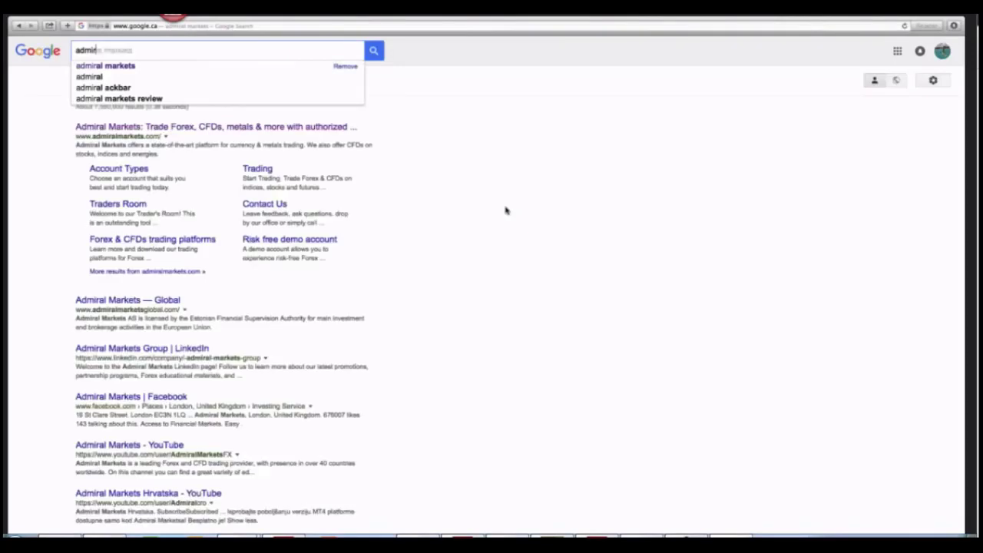
{"action": "type", "text": "al markets"}
{"action": "key", "text": "Return"}
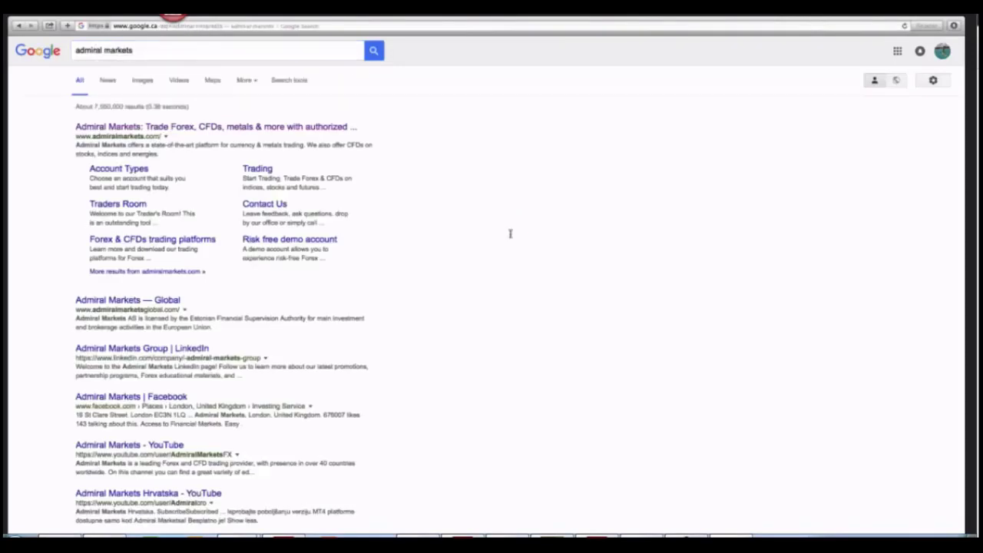
{"action": "left_click", "coordinate": [248, 127]}
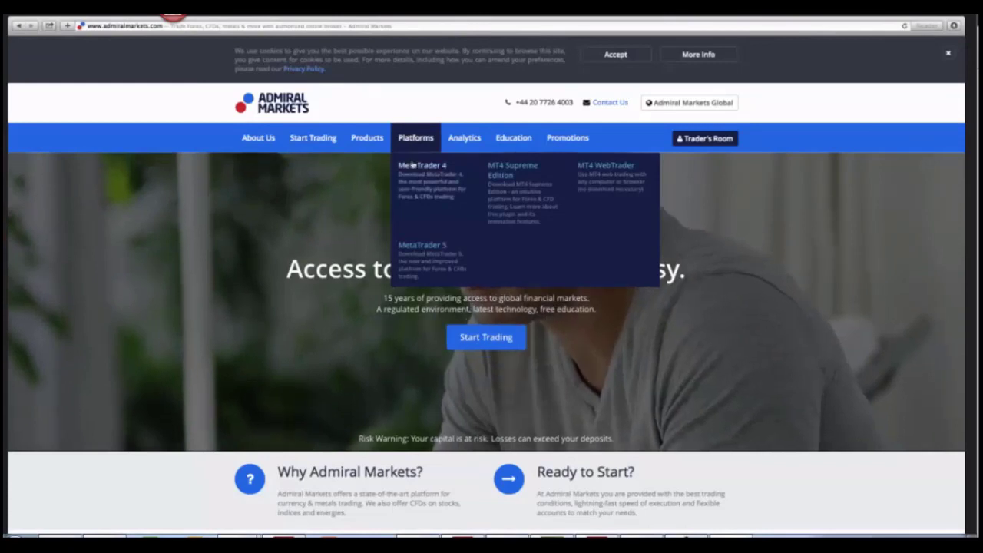
Download MetaTrader 4 for Mac from the Admiral Markets MetaTrader 4 page
{"action": "left_click", "coordinate": [413, 164]}
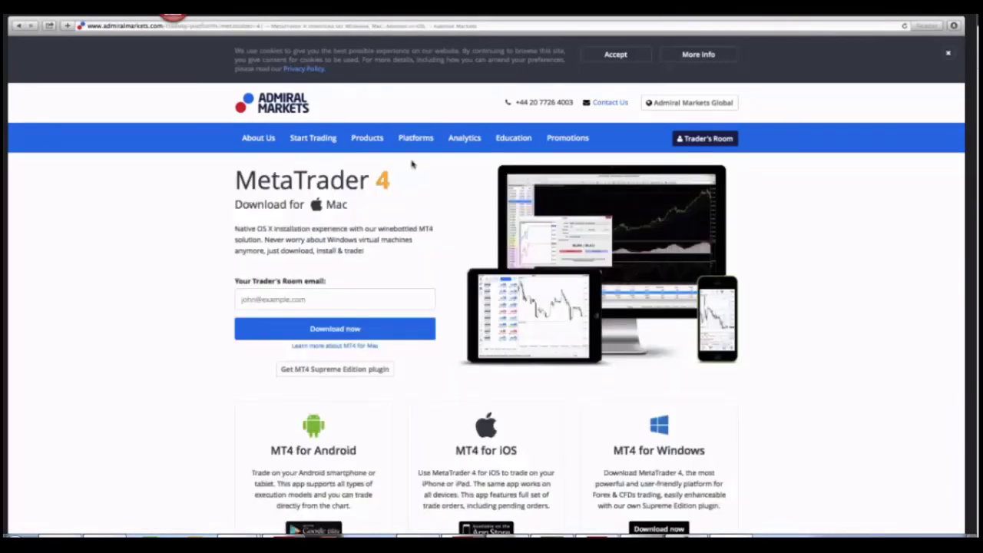
{"action": "scroll", "coordinate": [261, 283], "scroll_direction": "down", "scroll_amount": 1}
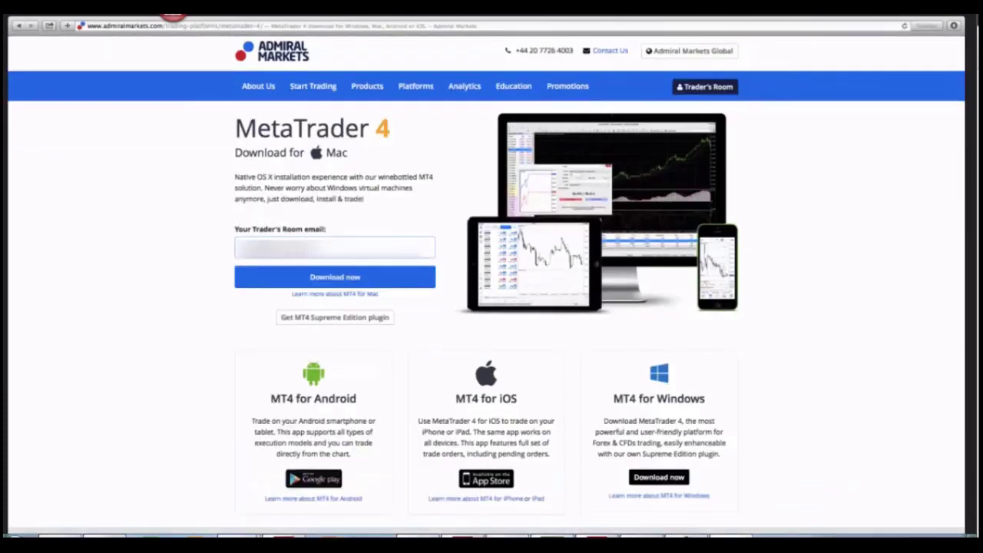
{"action": "left_click", "coordinate": [268, 281]}
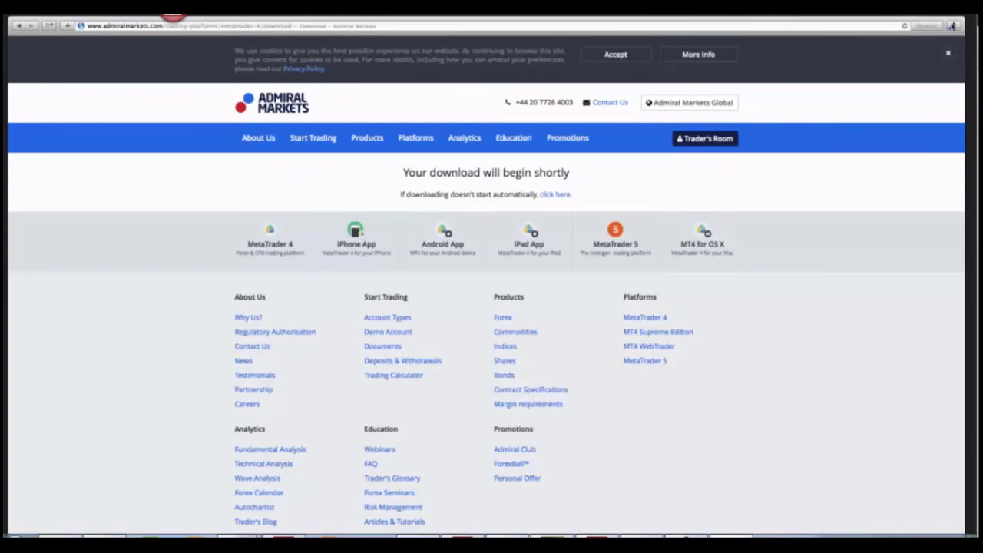
Open the newest MetaTrader installer disk image from Safari's downloads list
{"action": "left_click", "coordinate": [952, 26]}
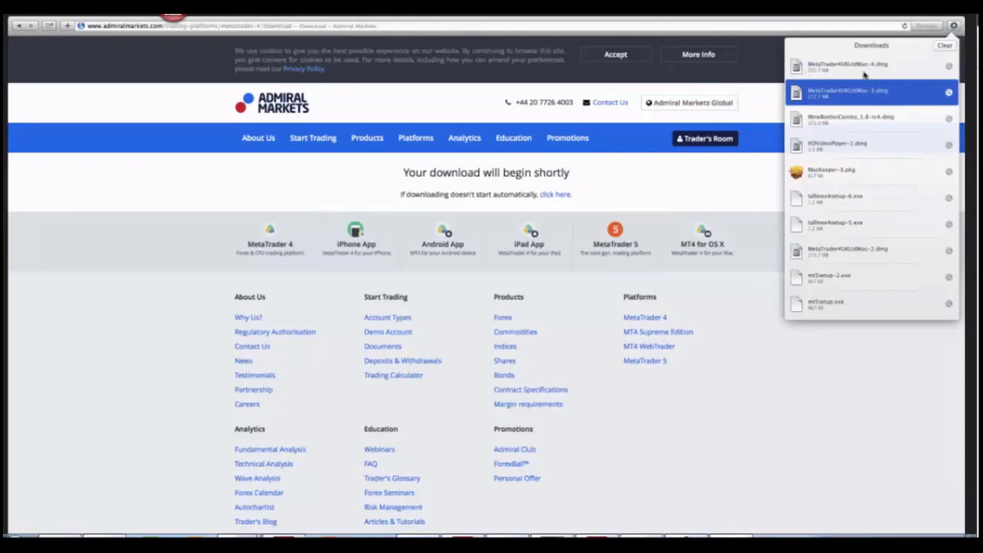
{"action": "left_click", "coordinate": [857, 69]}
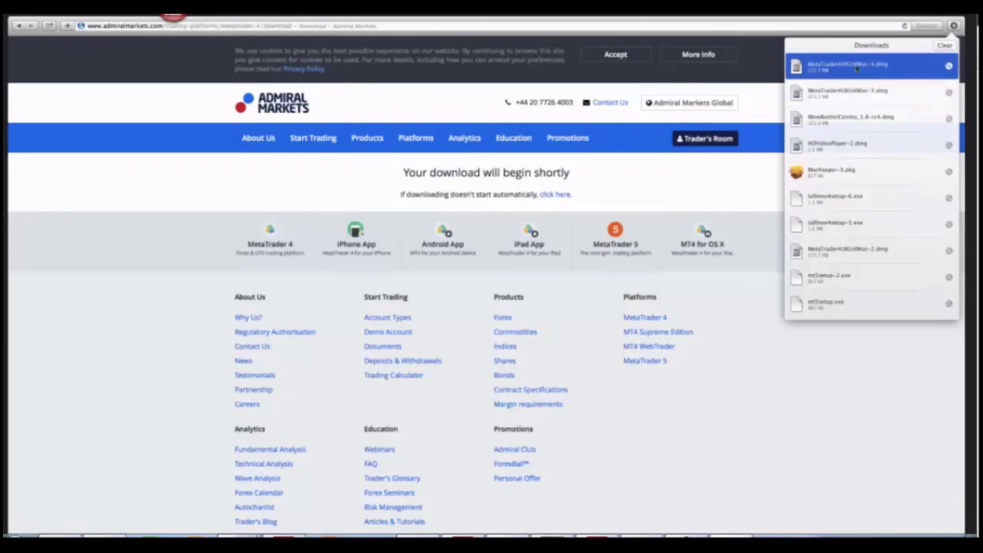
{"action": "double_click", "coordinate": [857, 68]}
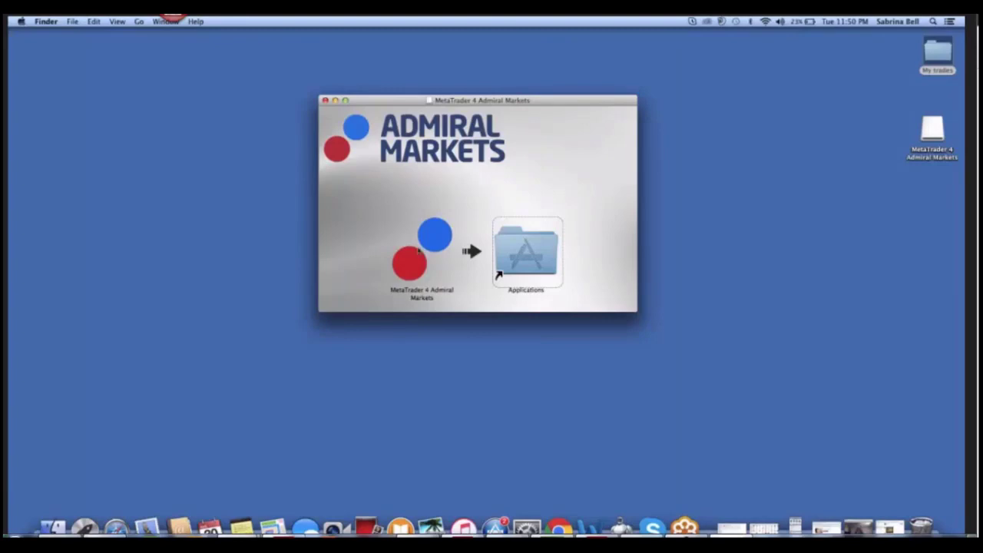
Drag the MetaTrader 4 app onto the Applications alias, then open the Applications folder
{"action": "left_click", "coordinate": [417, 261]}
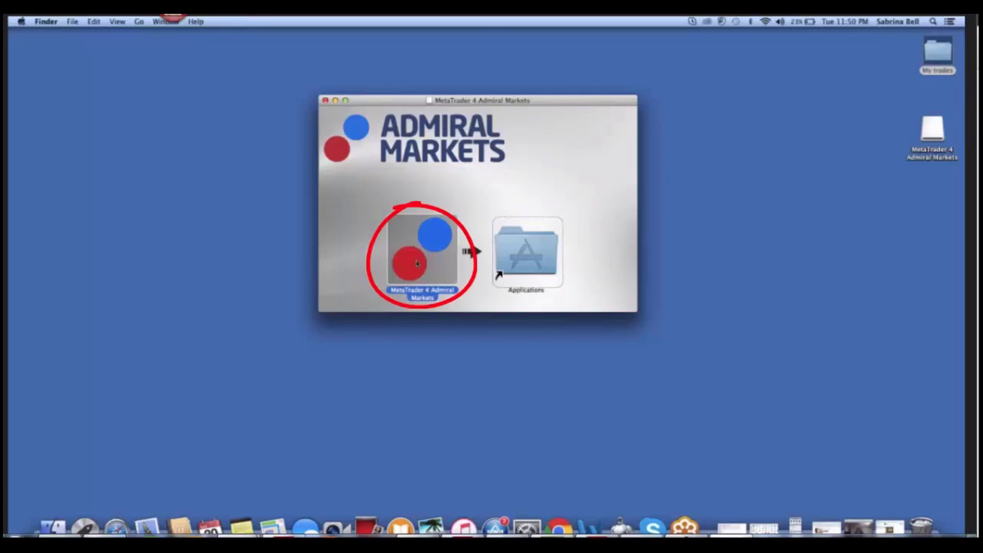
{"action": "left_click_drag", "start_coordinate": [416, 263], "coordinate": [499, 272]}
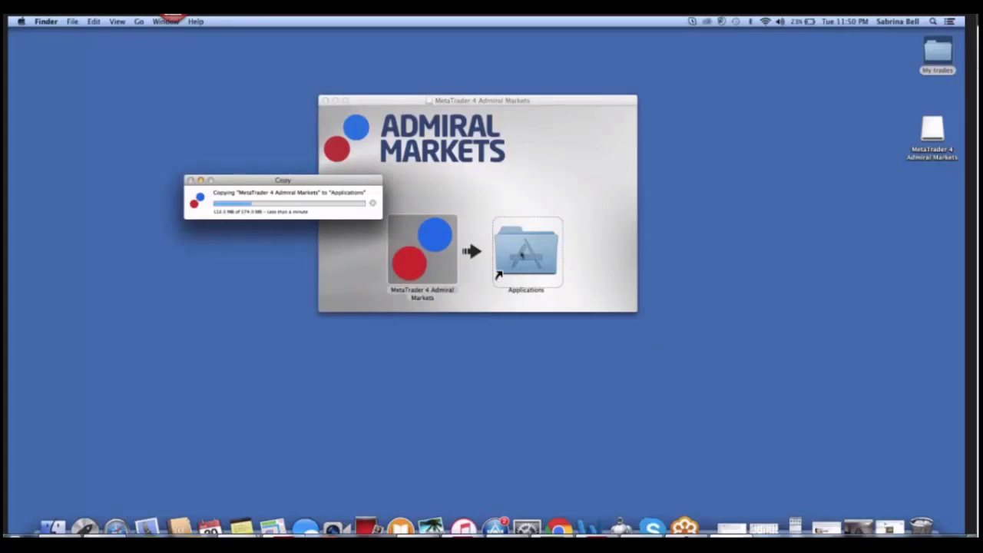
{"action": "double_click", "coordinate": [526, 254]}
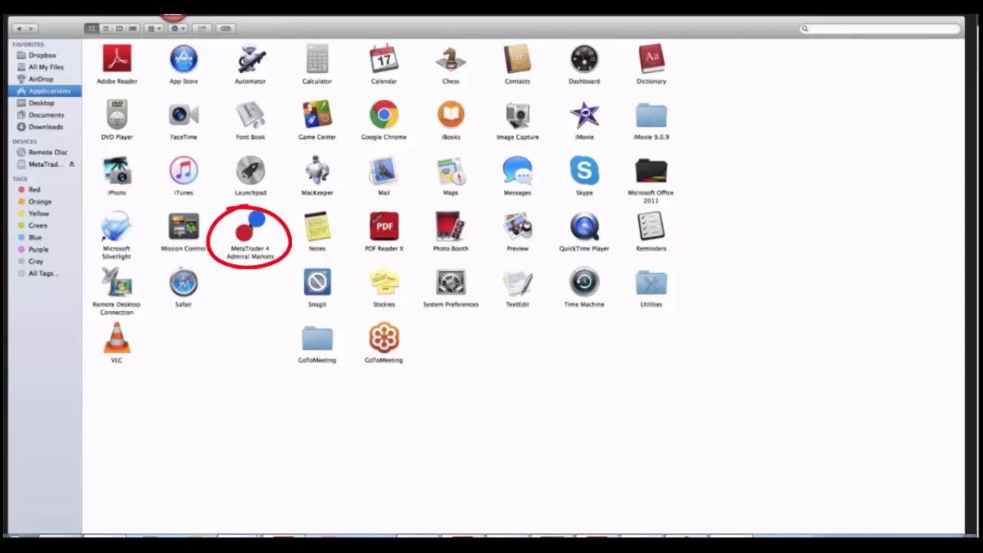
Launch MetaTrader 4 Admiral Markets from Applications, confirming Open in the security warning
{"action": "left_click", "coordinate": [252, 253]}
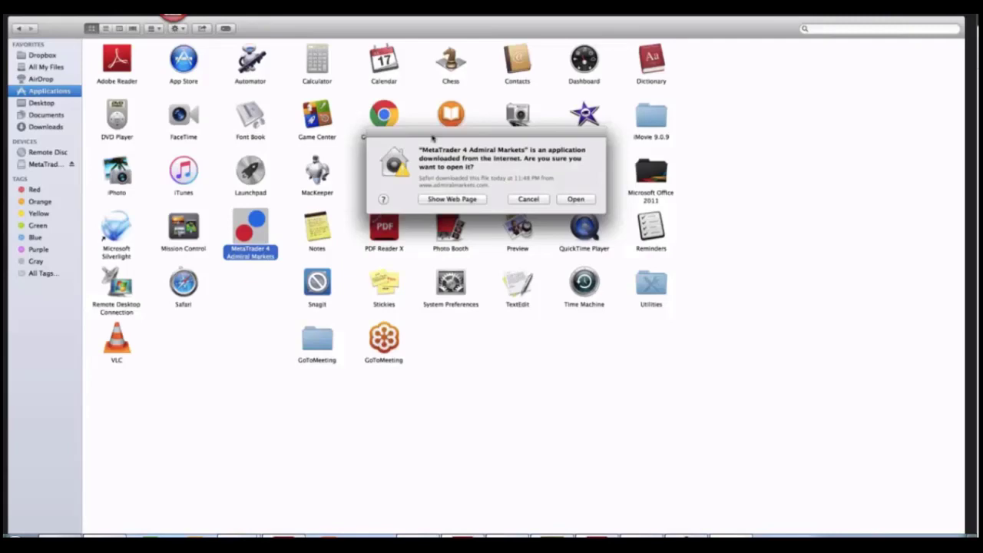
{"action": "left_click", "coordinate": [575, 198]}
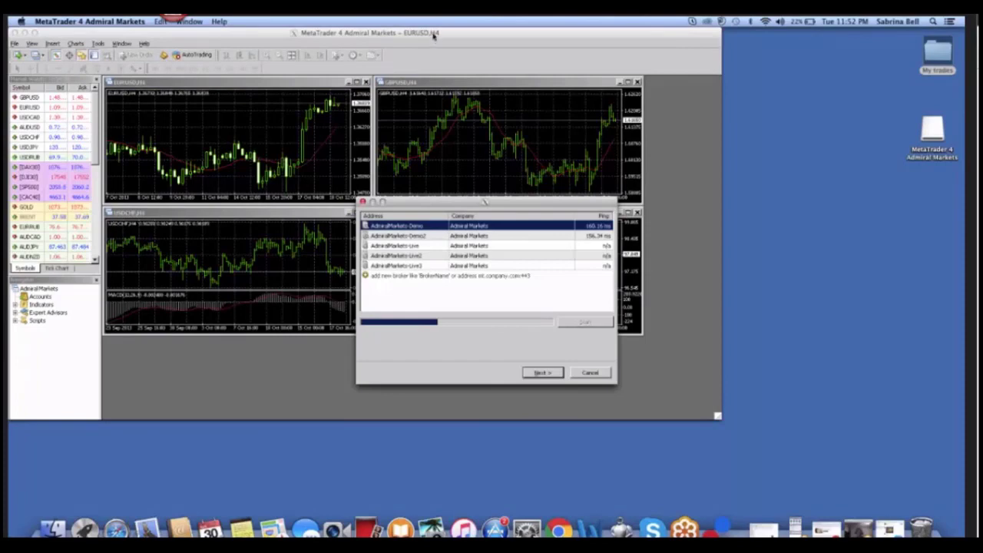
Add Tallinex as a new broker and scan for its servers
{"action": "left_click_drag", "start_coordinate": [433, 34], "coordinate": [550, 35]}
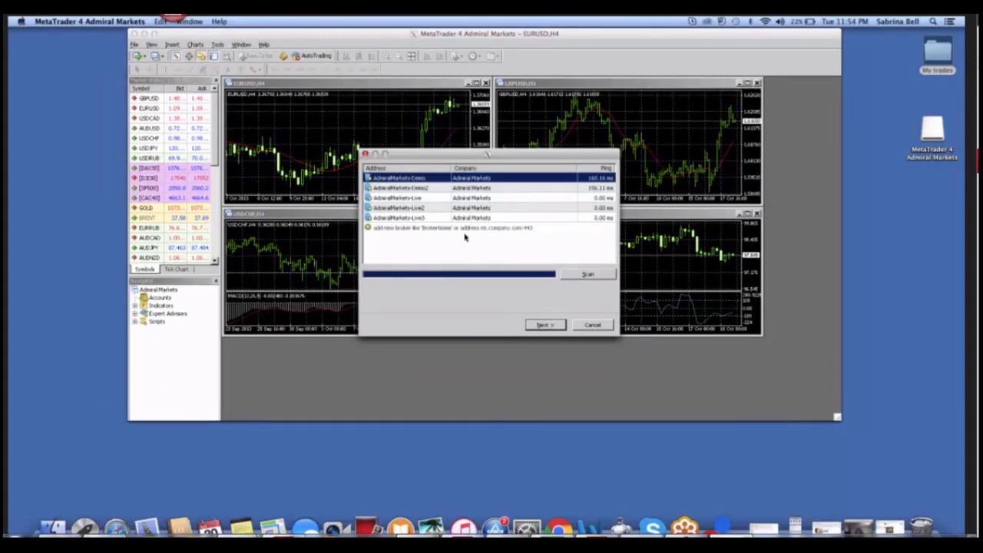
{"action": "left_click", "coordinate": [420, 229]}
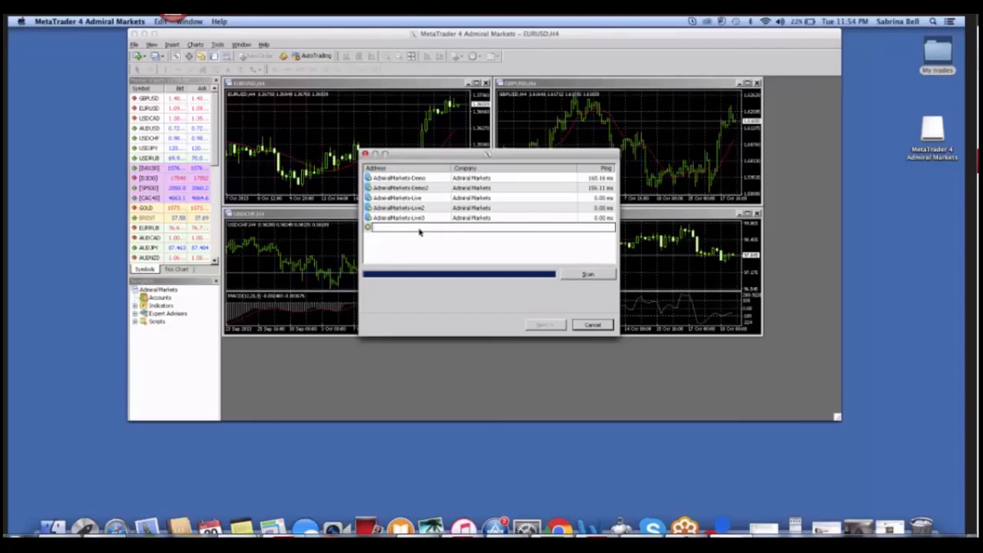
{"action": "type", "text": "Tallinex"}
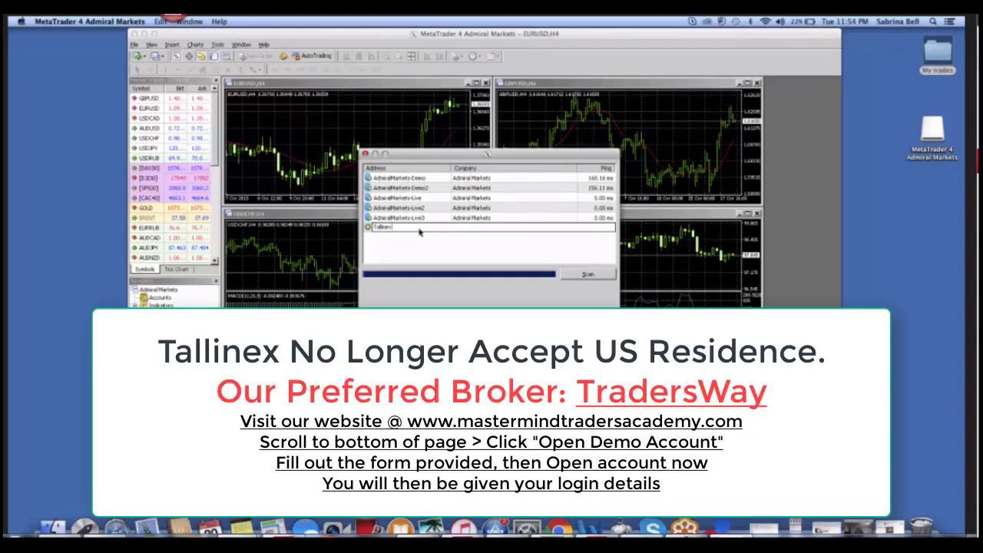
{"action": "left_click", "coordinate": [573, 278]}
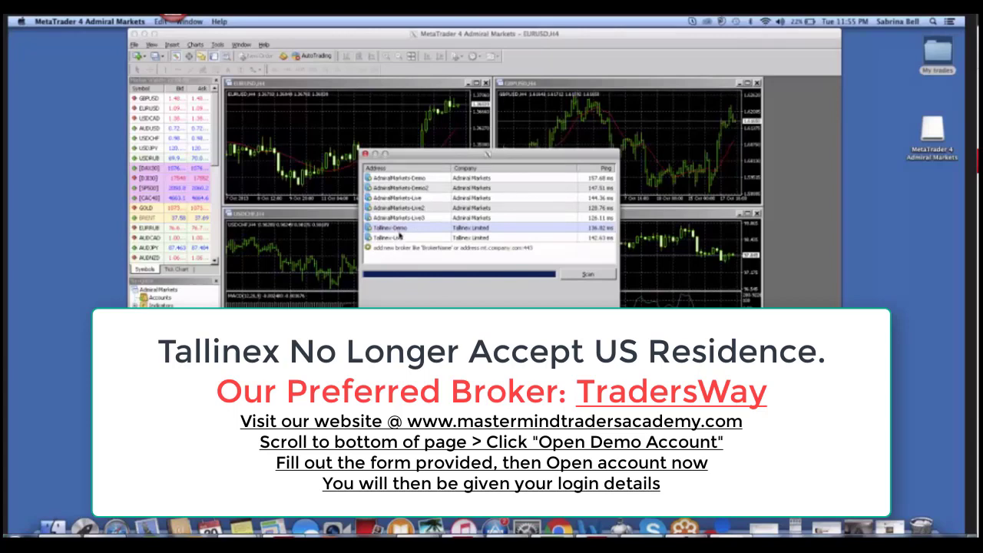
Select the Tallinex-Demo server and choose to create a new demo account
{"action": "left_click", "coordinate": [398, 228]}
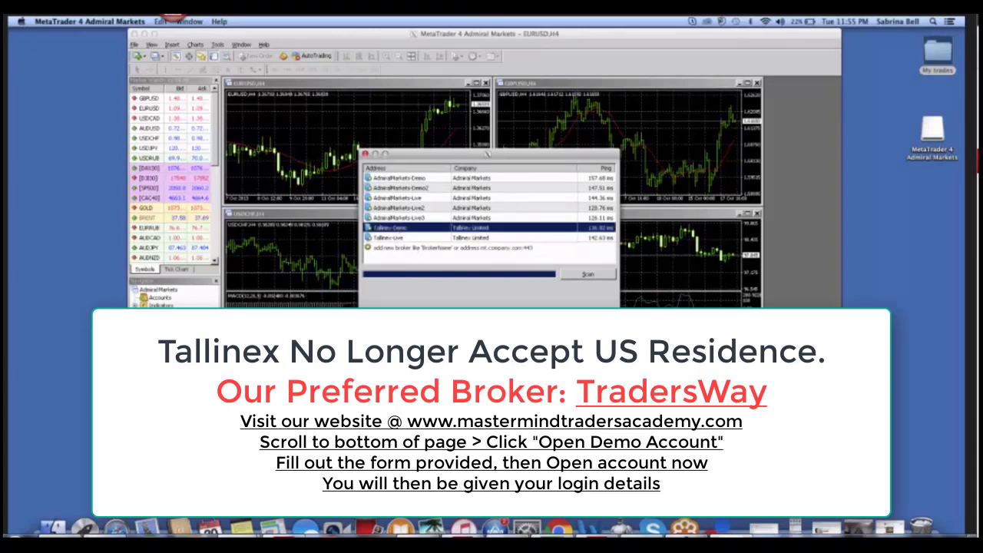
{"action": "key", "text": "Return"}
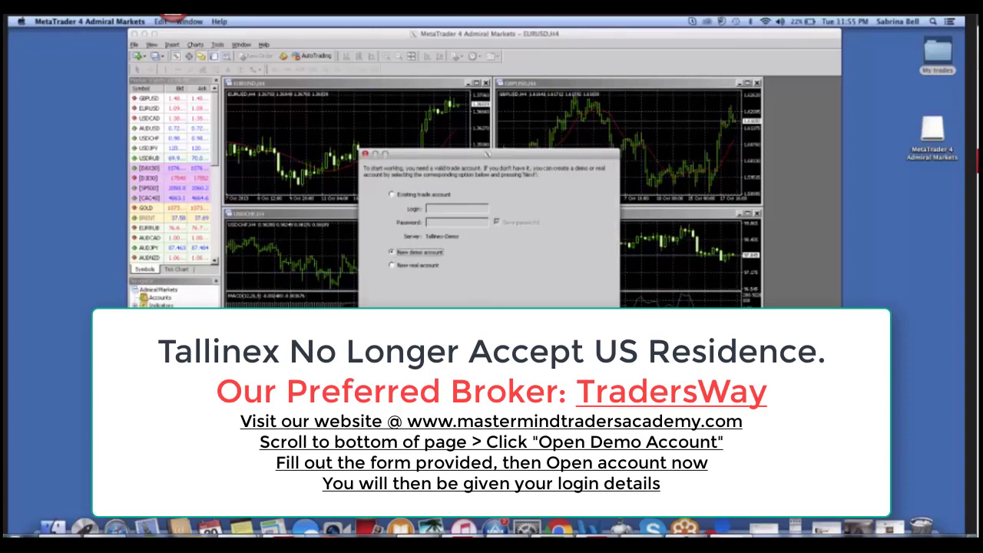
{"action": "key", "text": "Return"}
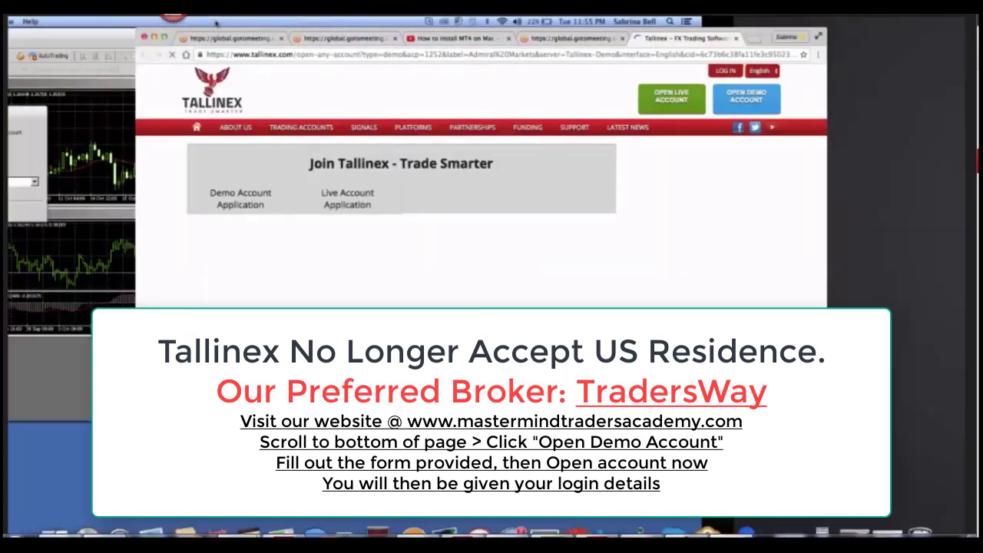
Submit the Tallinex demo application and copy the new account's password, leaving full screen
{"action": "left_click", "coordinate": [163, 36]}
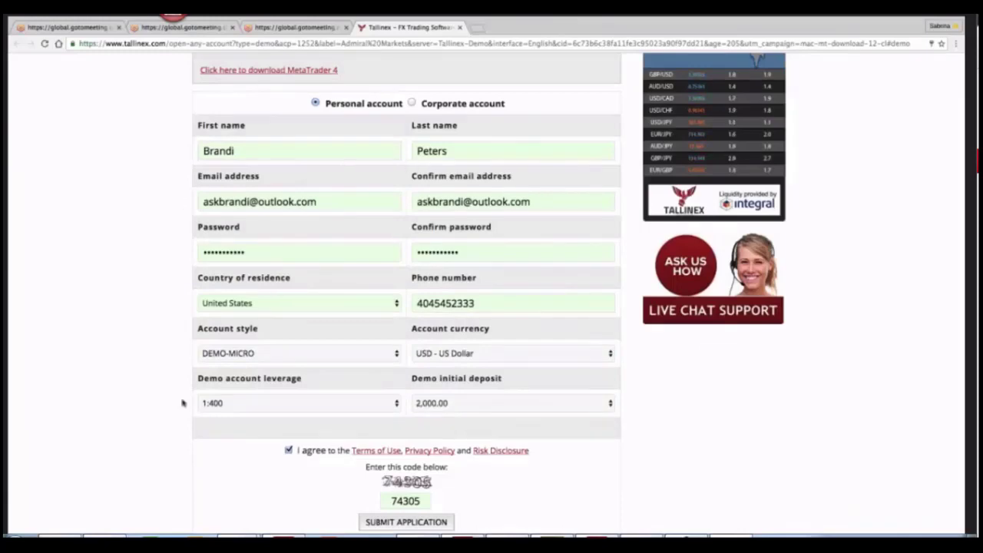
{"action": "scroll", "coordinate": [182, 399], "scroll_direction": "down", "scroll_amount": 2}
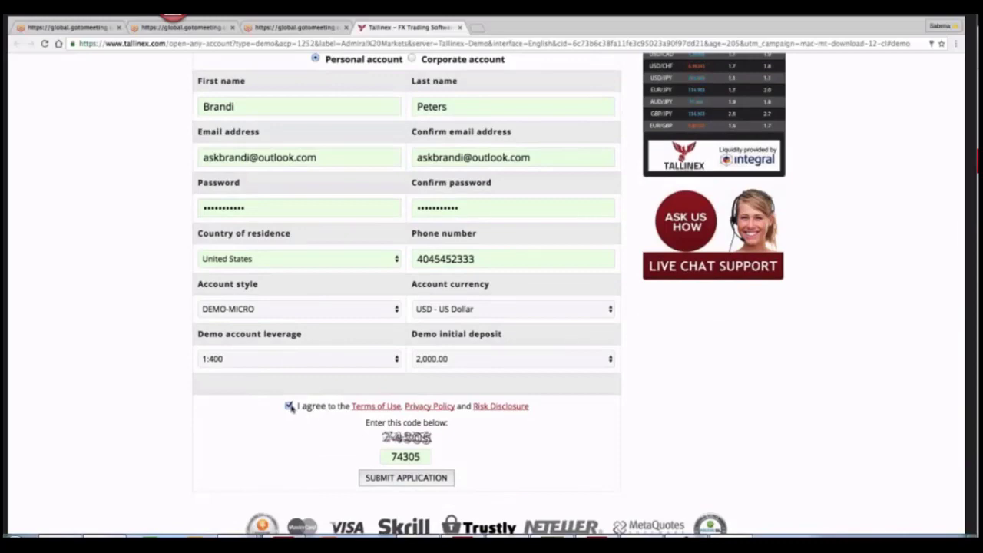
{"action": "left_click", "coordinate": [397, 479]}
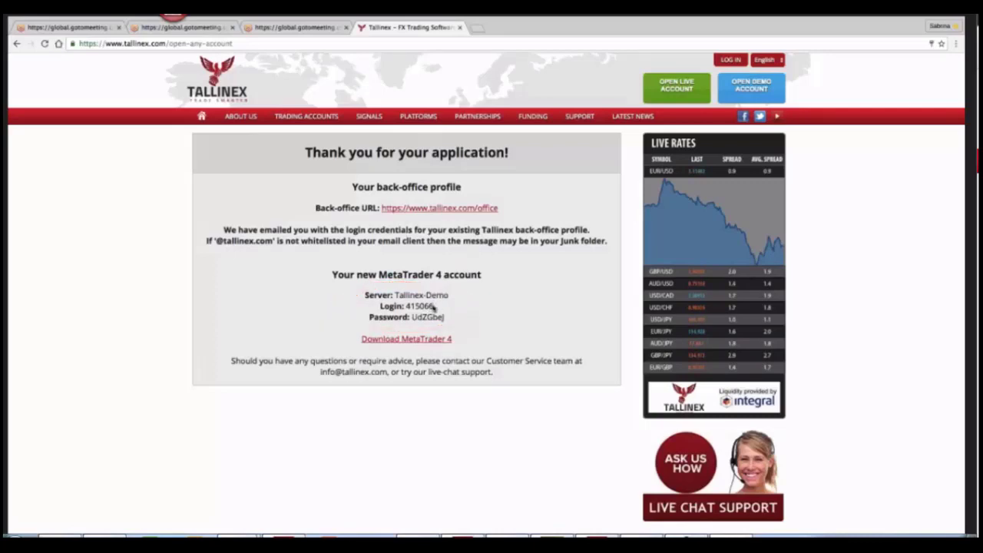
{"action": "left_click_drag", "start_coordinate": [449, 318], "coordinate": [412, 318]}
{"action": "key", "text": "ctrl+super+f"}
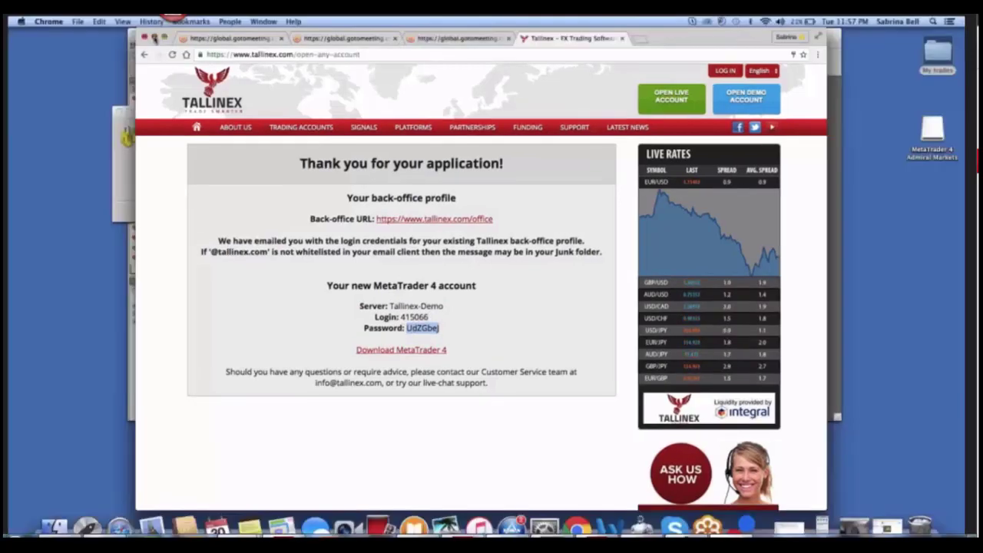
Log in to Tallinex-Demo with the pasted password and the new account's login number
{"action": "left_click", "coordinate": [154, 37]}
{"action": "right_click", "coordinate": [190, 170]}
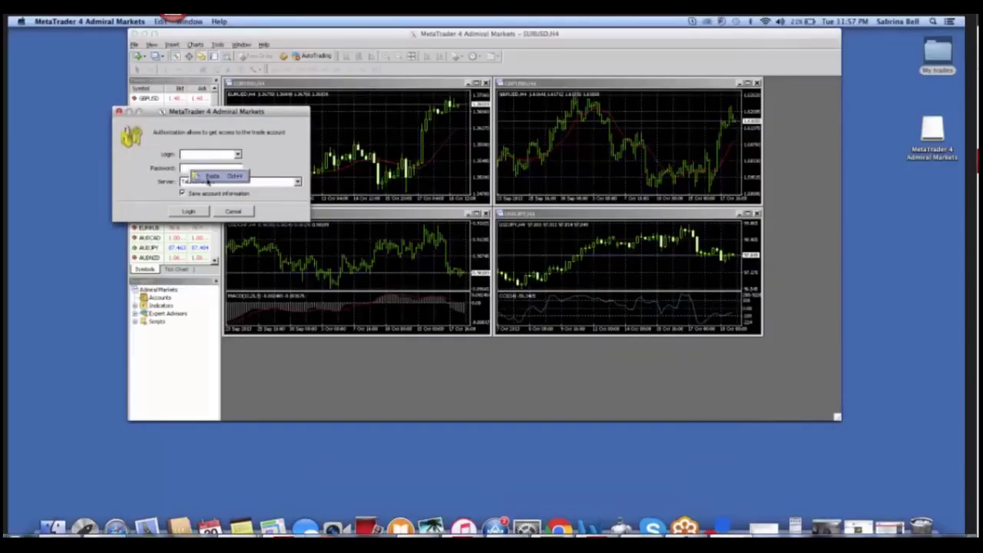
{"action": "left_click", "coordinate": [207, 177]}
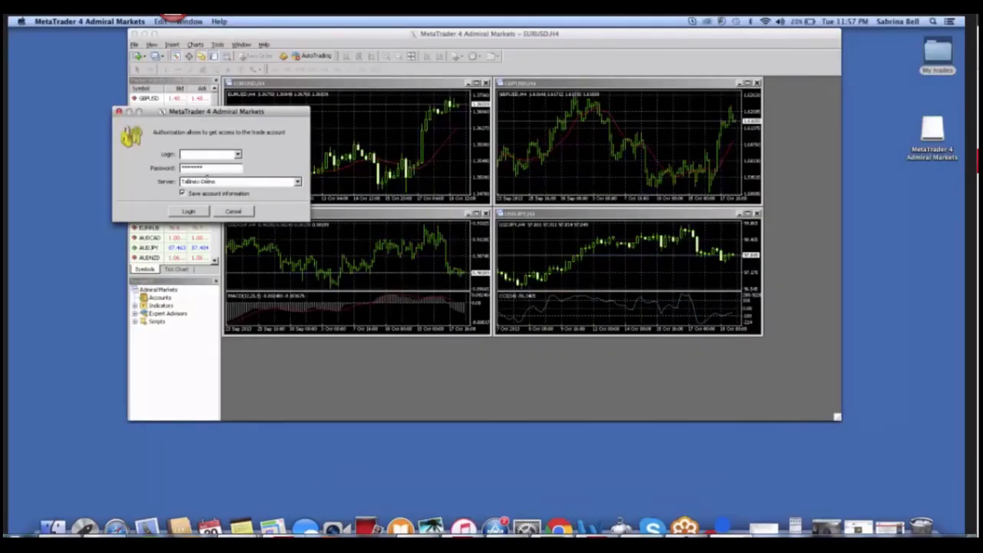
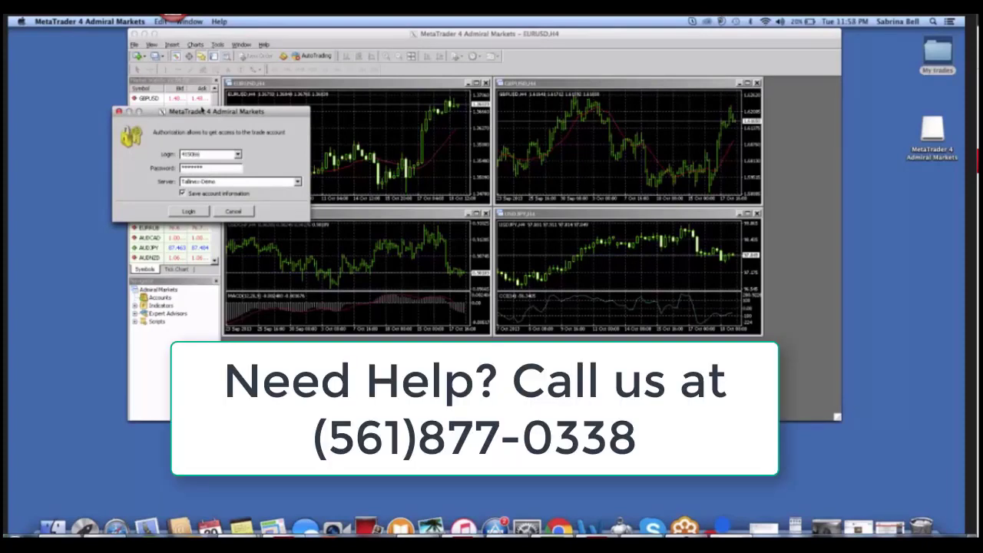
{"action": "left_click_drag", "start_coordinate": [203, 111], "coordinate": [463, 116]}
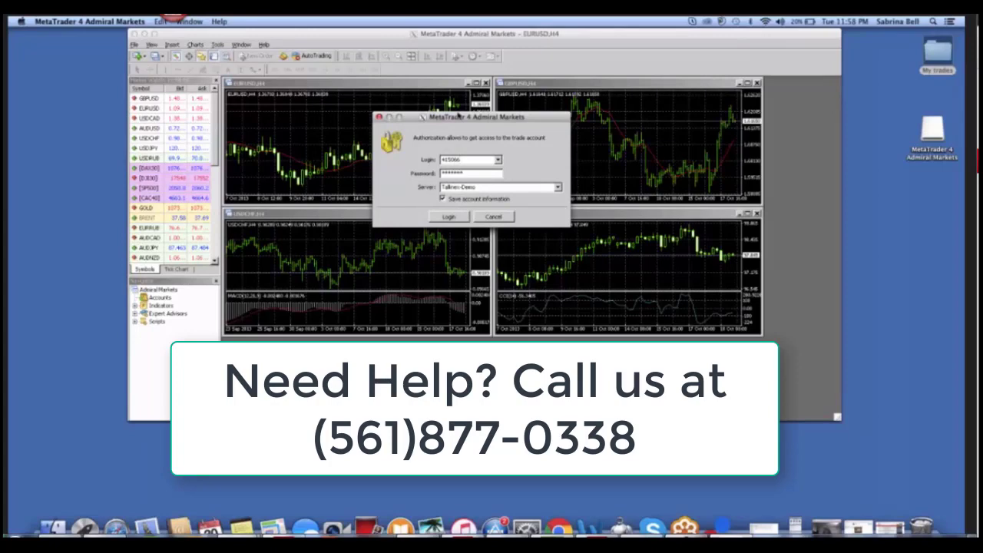
{"action": "left_click", "coordinate": [447, 217]}
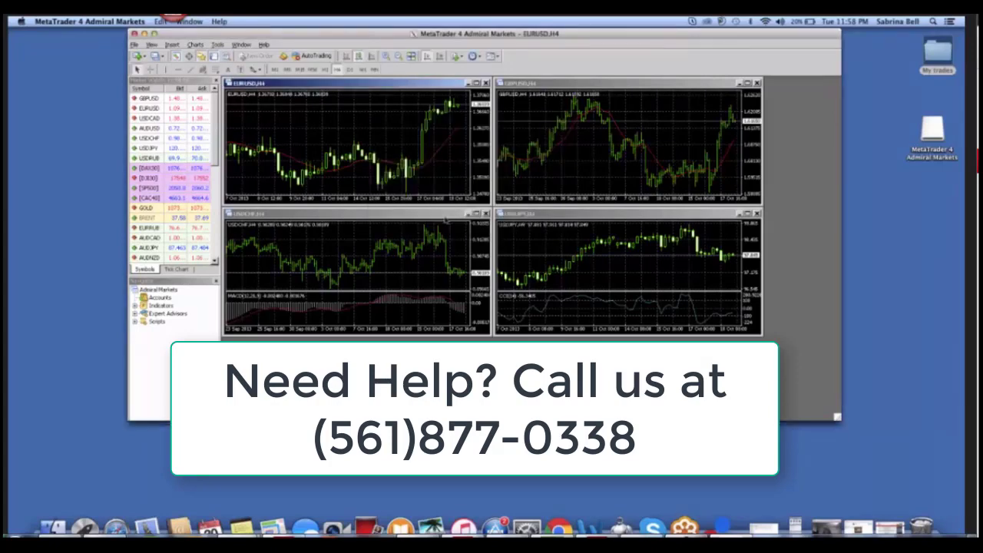